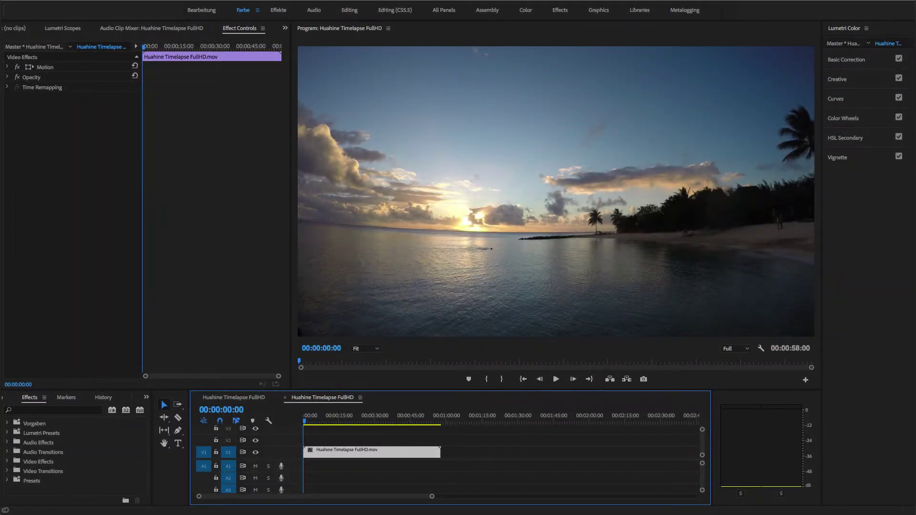
Step: Play the first few seconds of the Huahine Timelapse sequence to preview the ungraded footage
key(space)
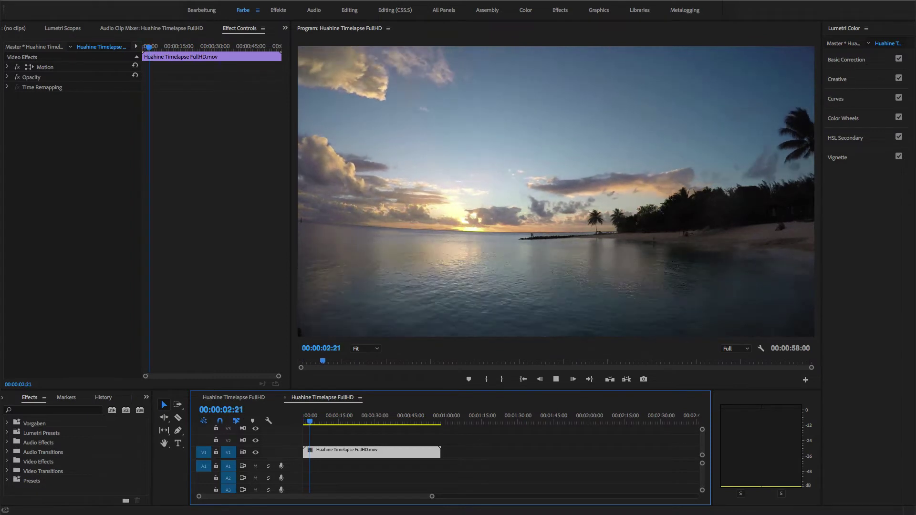
key(space)
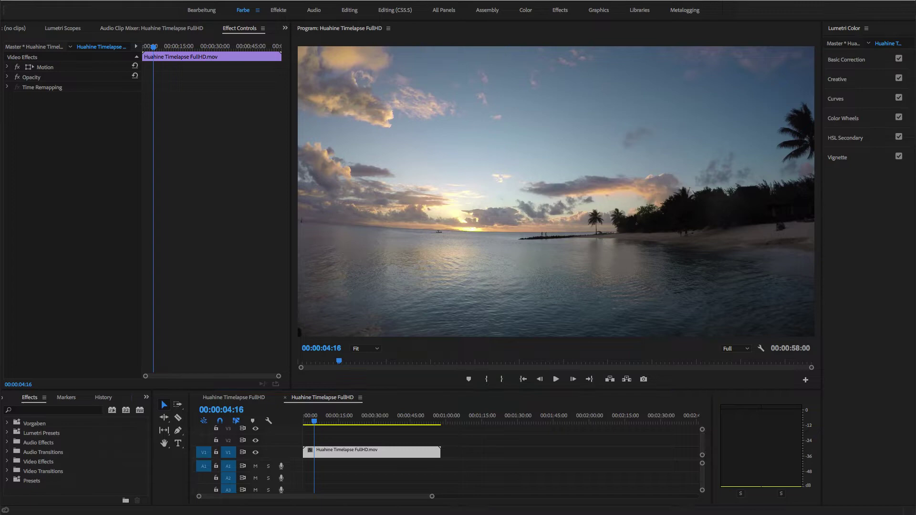
Step: Switch to After Effects, find the Color Cone effect and apply it to the Huahine Timelapse layer
key(super+Tab)
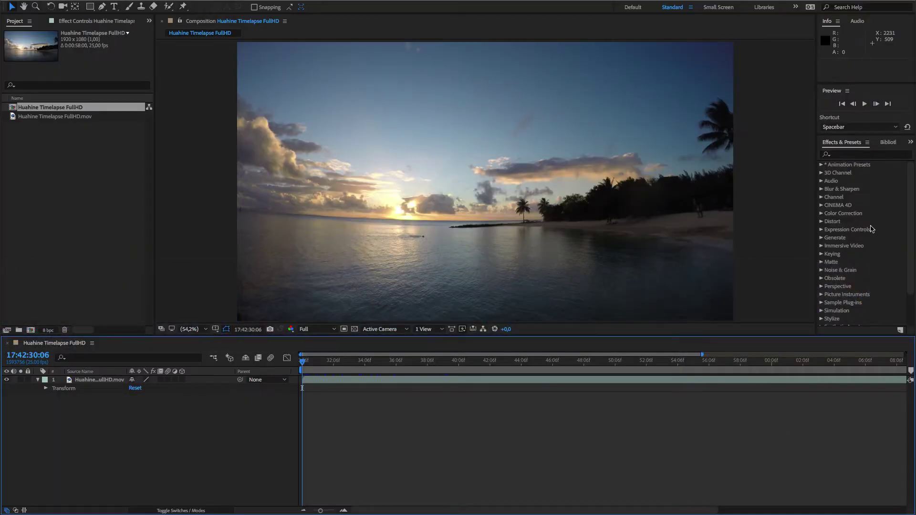
click(859, 155)
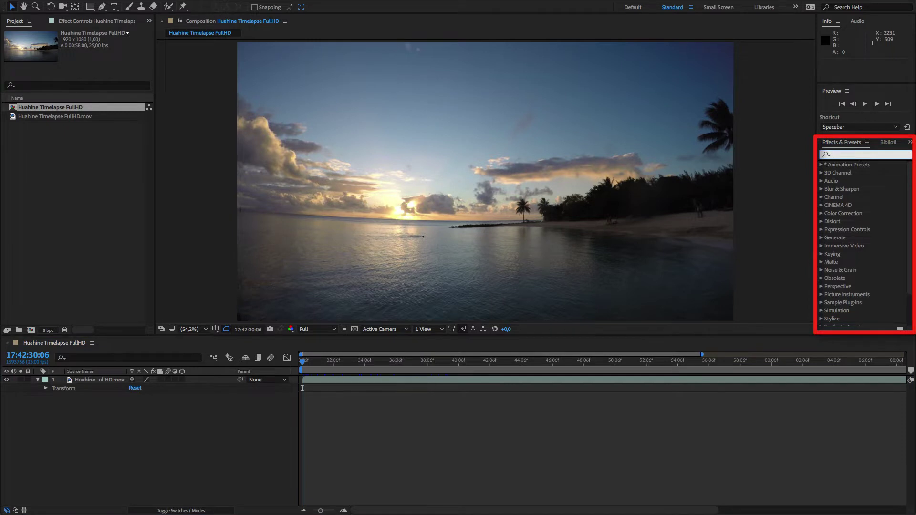
text(color cone)
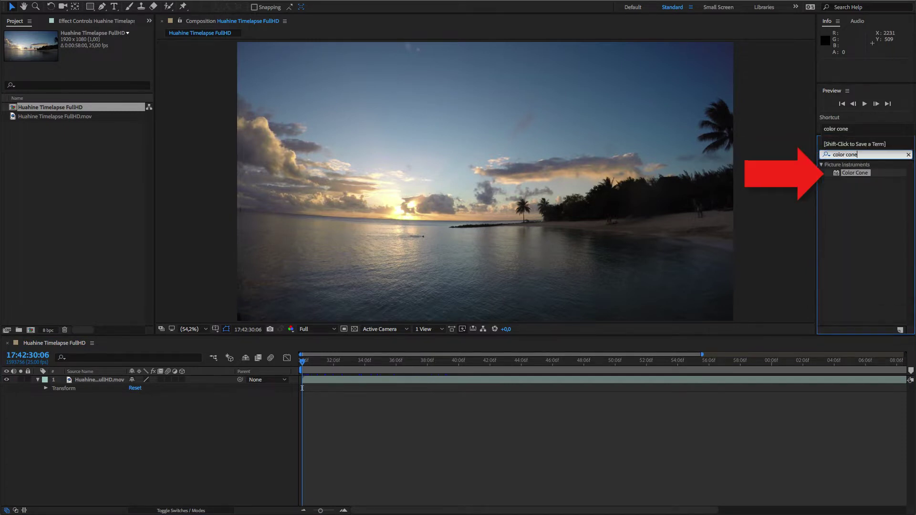
drag(859, 173, 480, 380)
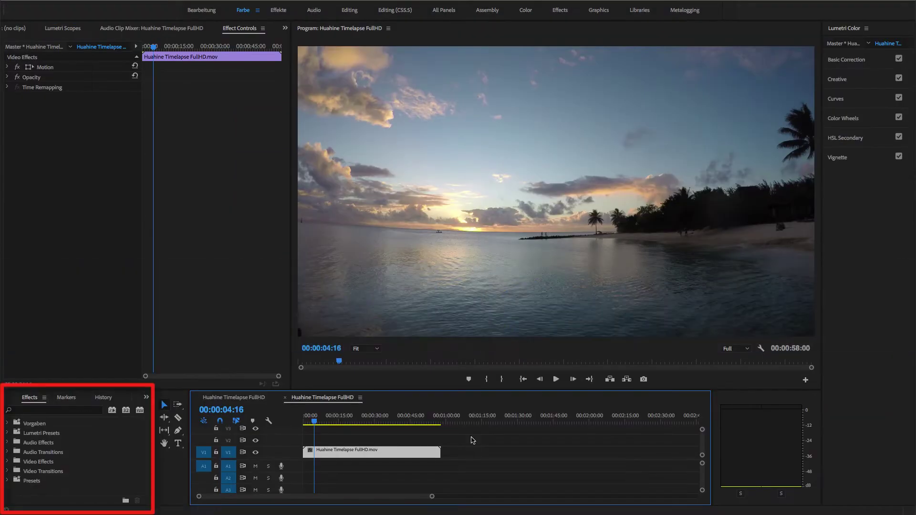
Step: In Premiere Pro, apply the Color Cone effect to the timelapse clip on V1 and play forward to 00:00:09:21
click(75, 413)
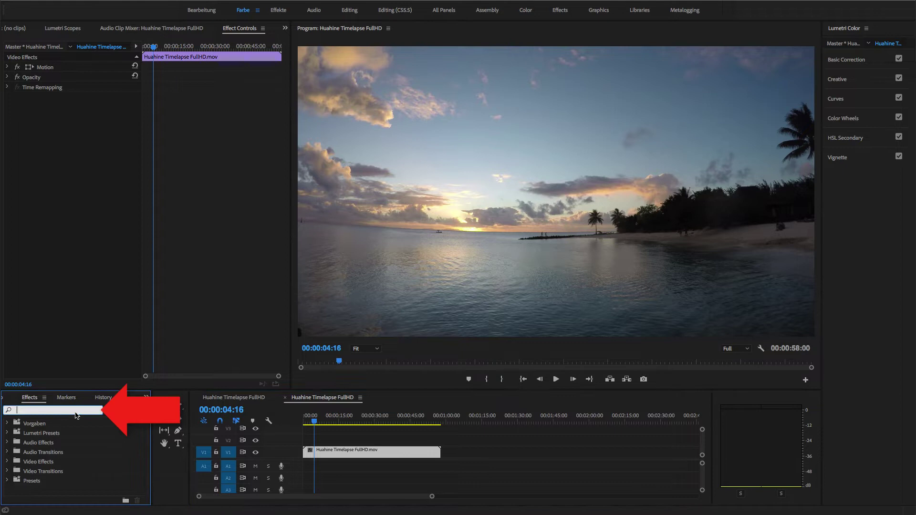
text(colo)
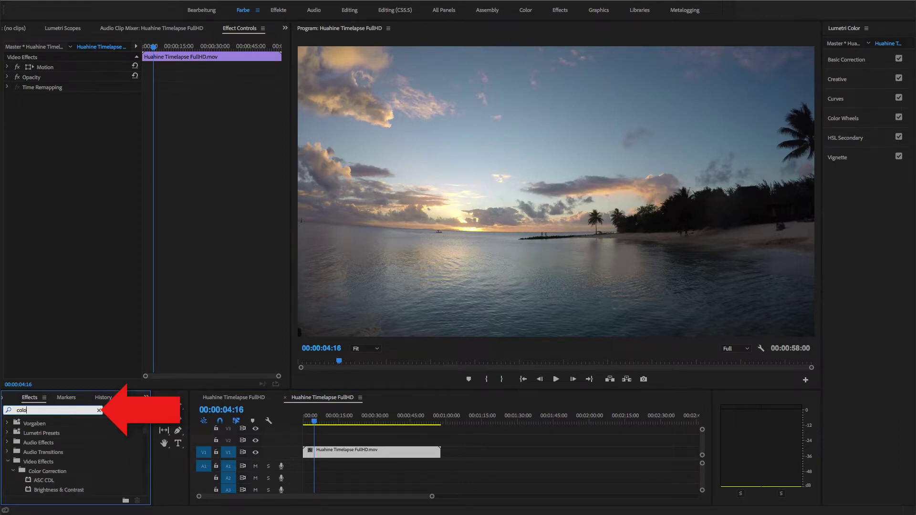
text(r cone)
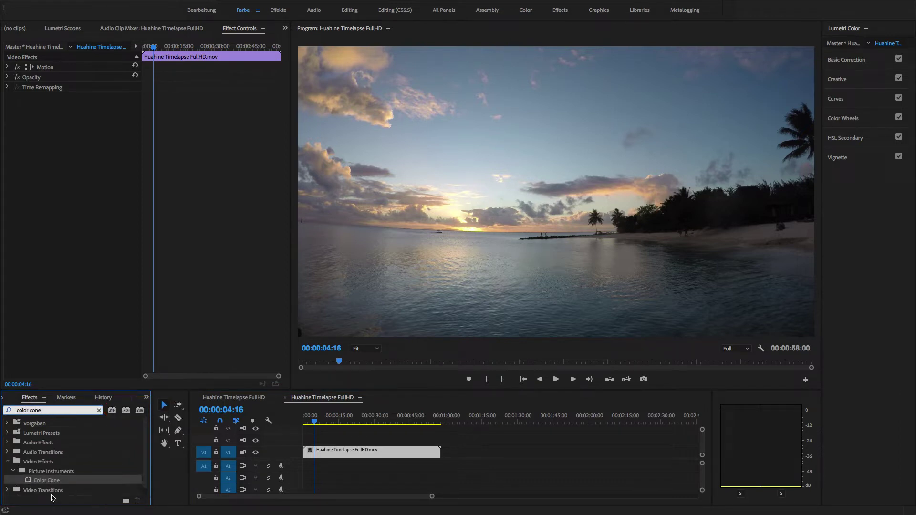
drag(47, 480, 339, 455)
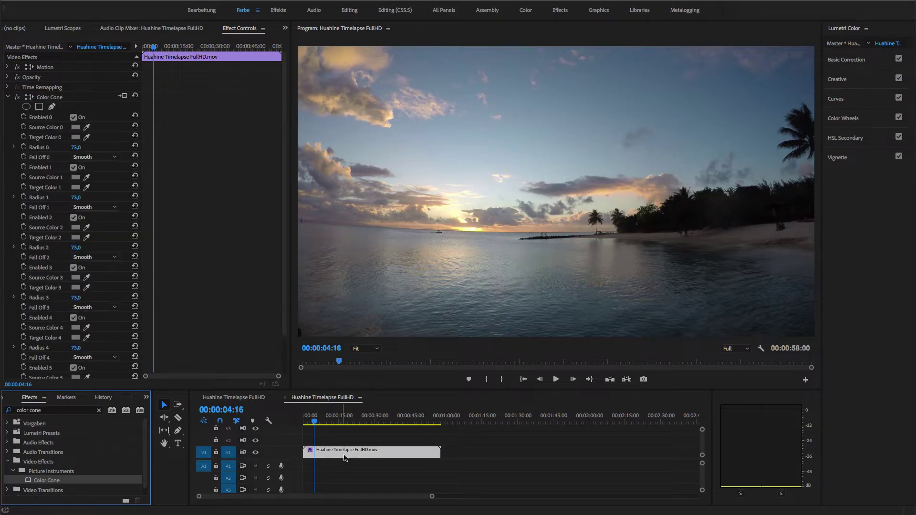
key(space)
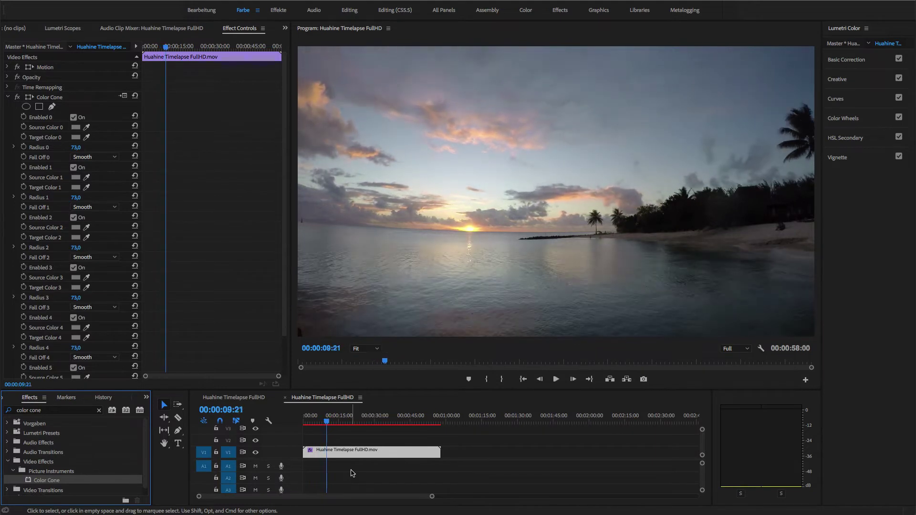
key(space)
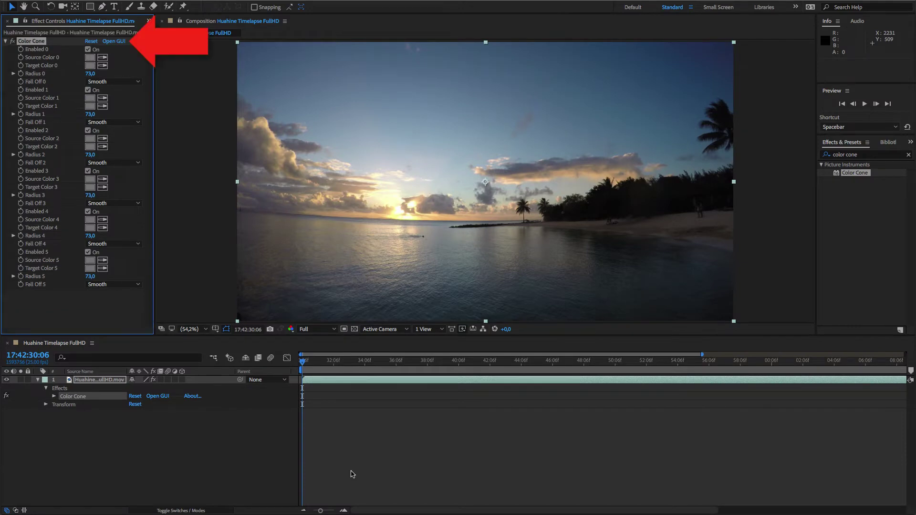
Step: Open the Color Cone interface from the effect in After Effects, and likewise for the clip in Premiere Pro
click(114, 42)
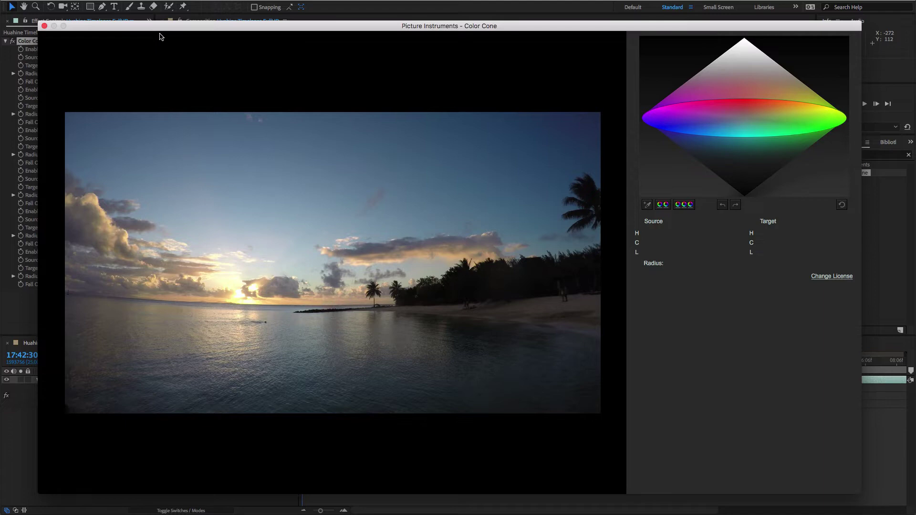
key(super+Tab)
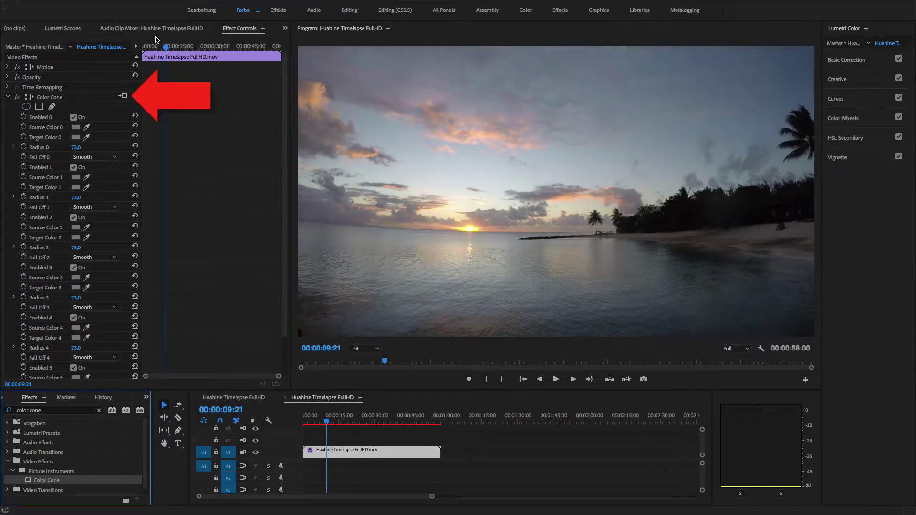
click(124, 96)
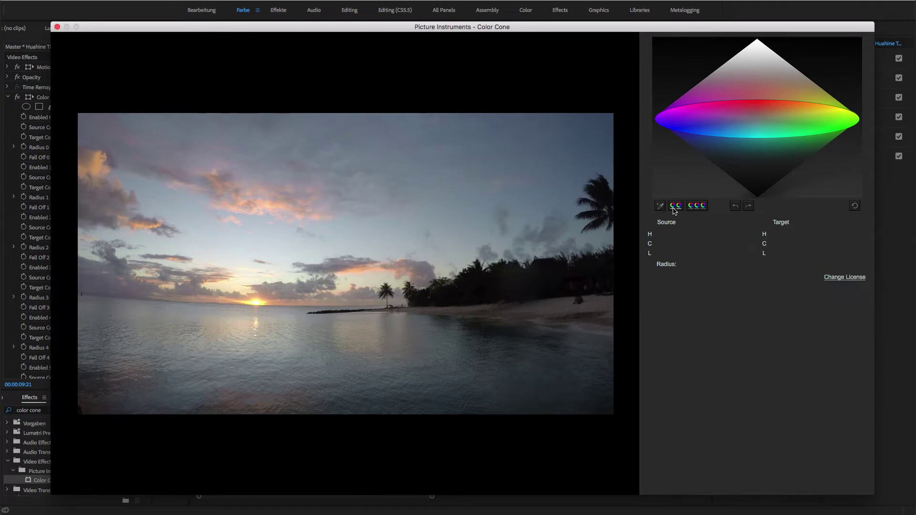
Step: Try the preset neutral colour points in the Color Cone and reset them
click(758, 162)
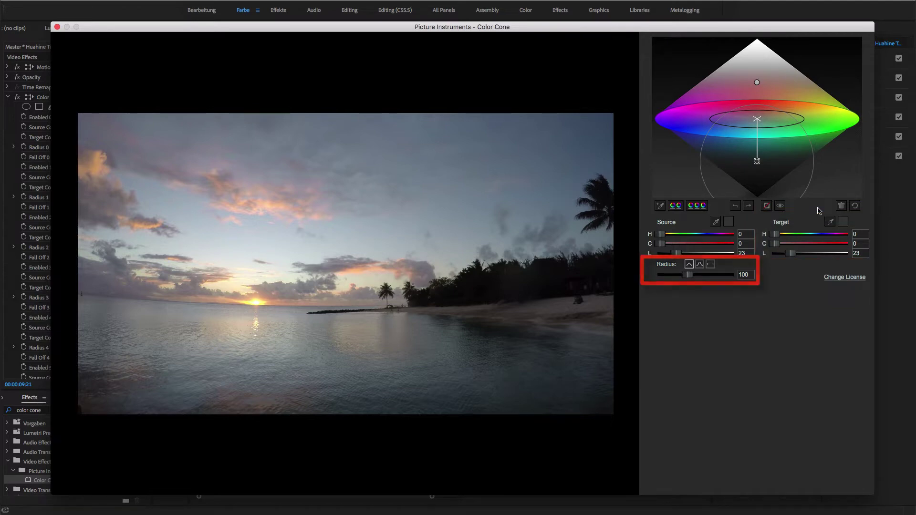
click(855, 206)
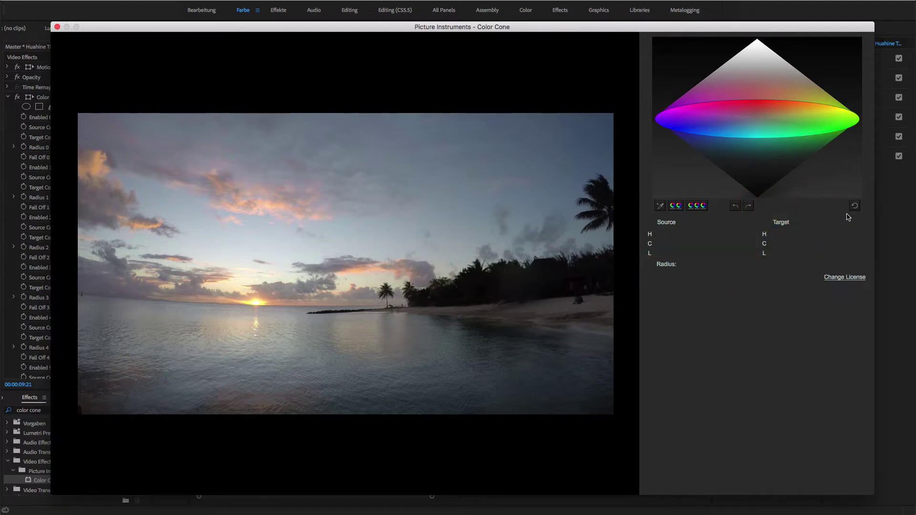
Step: Sample the grey cloud at the image's left edge and shift its target to H 320, C 19, L 33 with radius 101
click(659, 206)
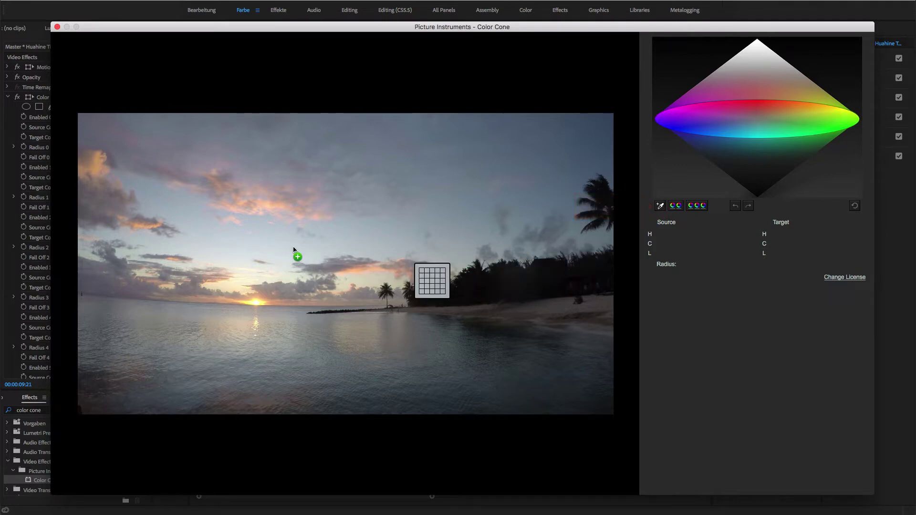
click(84, 206)
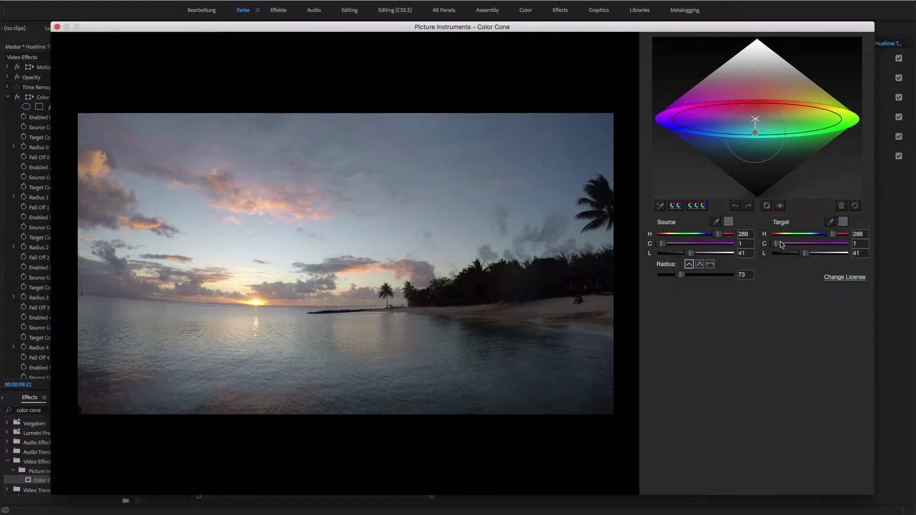
mouse_move(782, 244)
mouse_down()
mouse_move(801, 254)
mouse_move(839, 235)
mouse_up()
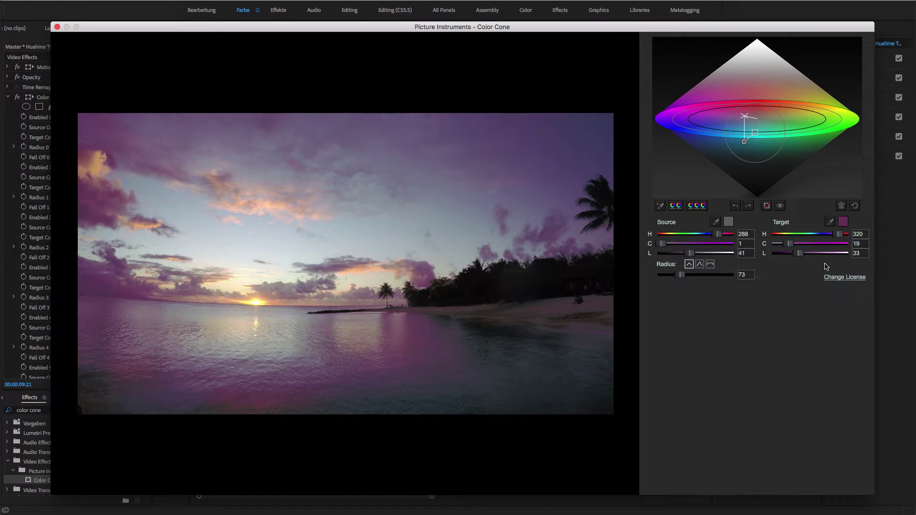
mouse_move(681, 275)
mouse_down()
mouse_move(697, 277)
mouse_move(689, 278)
mouse_up()
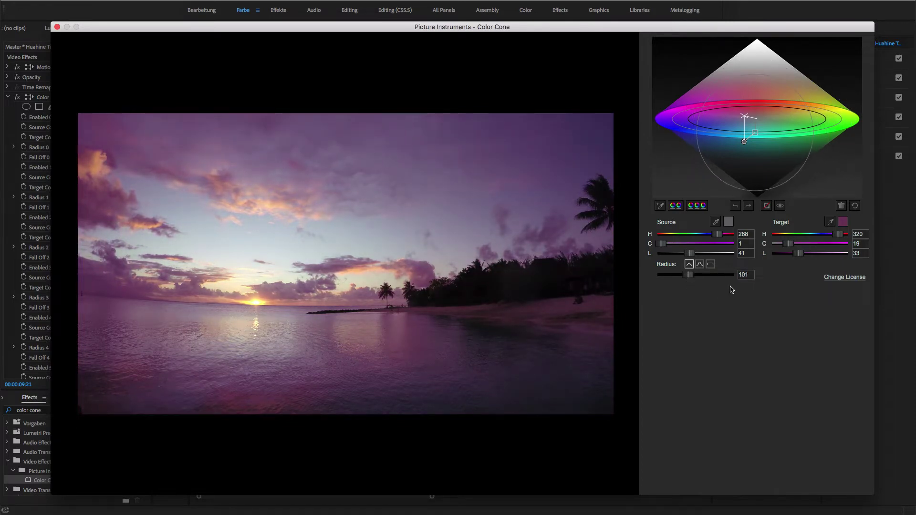
mouse_move(800, 253)
mouse_down()
mouse_move(787, 258)
mouse_move(828, 258)
mouse_move(800, 259)
mouse_up()
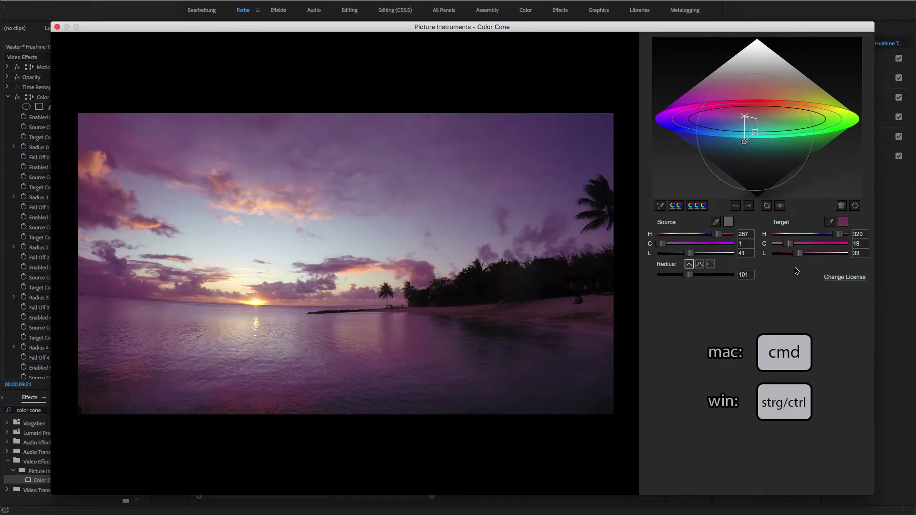
Step: Sample the orange cloud near the horizon as a second point, with target C 55, L 72 and radius 139
click(661, 205)
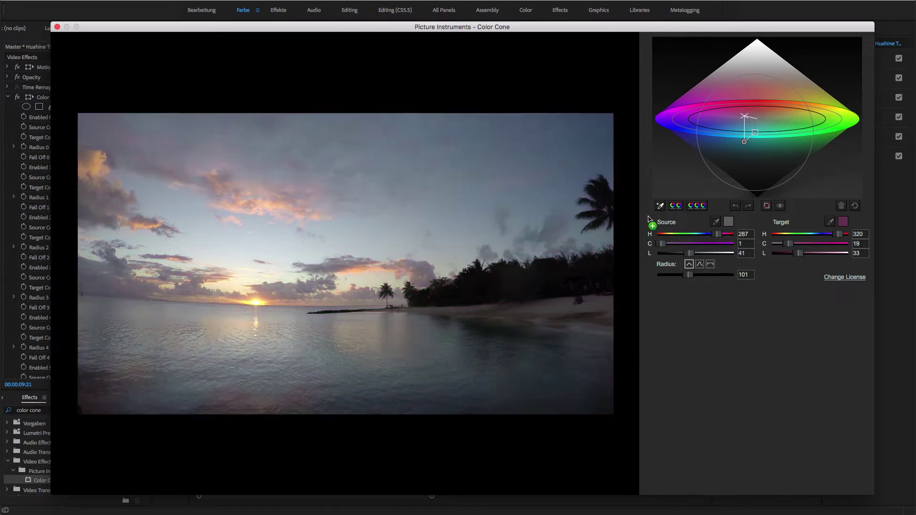
click(354, 275)
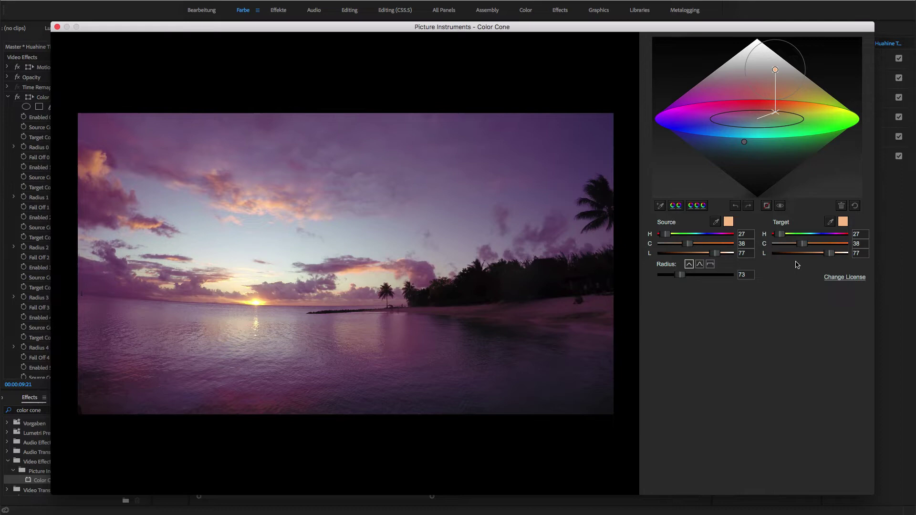
mouse_move(804, 244)
mouse_down()
mouse_move(821, 247)
mouse_move(813, 256)
mouse_up()
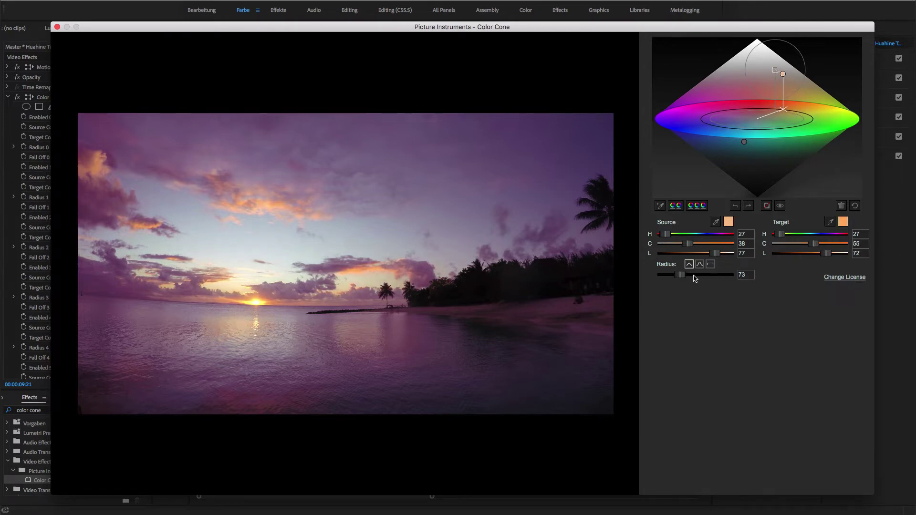
drag(681, 278, 699, 278)
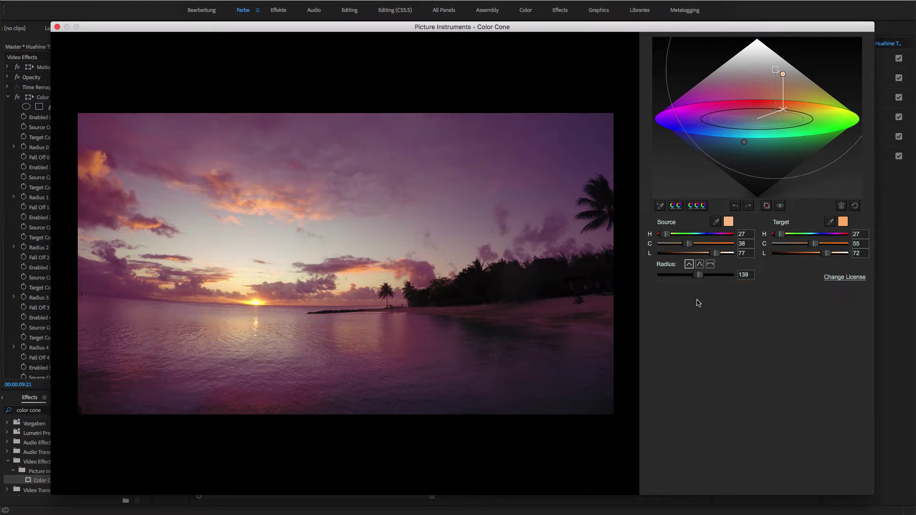
Step: Close the Color Cone window and enable keyframing at 00:00:09:21 for source color, target color and radius of points 0 and 1
click(56, 27)
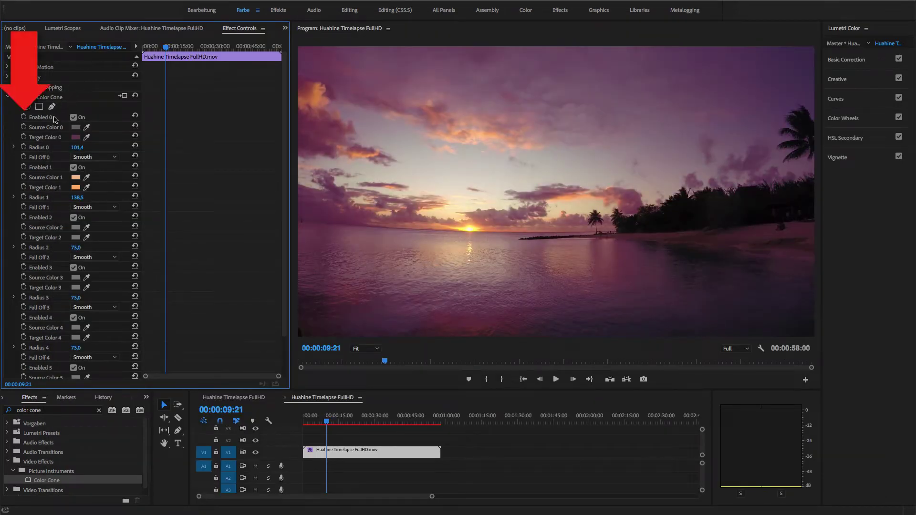
click(24, 127)
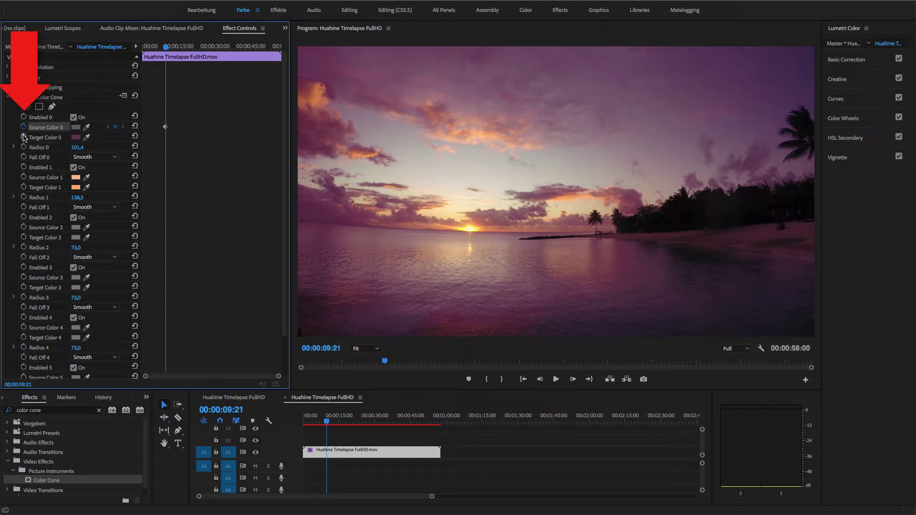
click(24, 137)
click(24, 147)
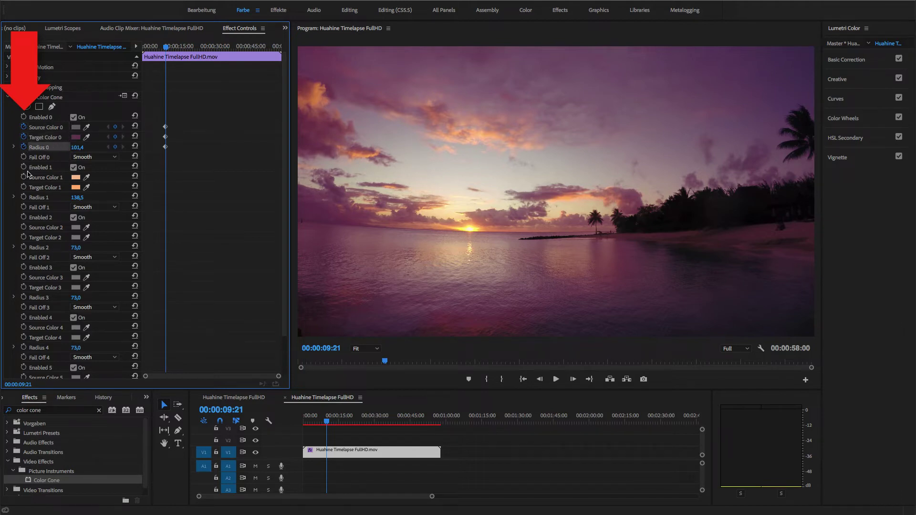
click(24, 177)
click(23, 188)
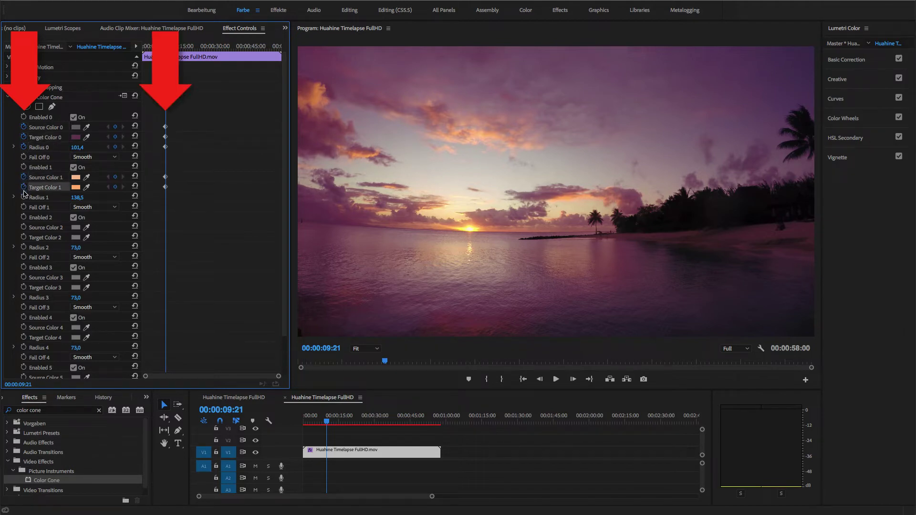
click(24, 197)
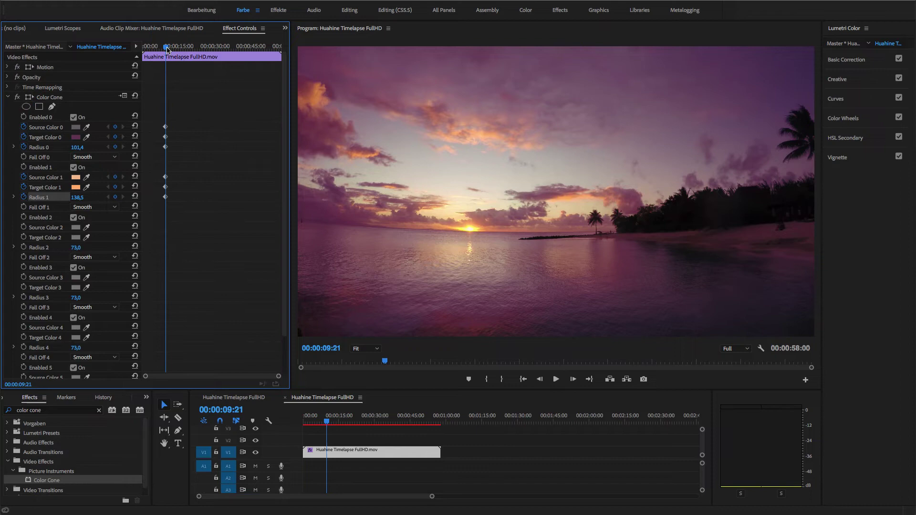
Step: Reset the Color Cone effect at 00:00:00:00 so the clip starts from ungraded keyframes
drag(168, 49, 137, 54)
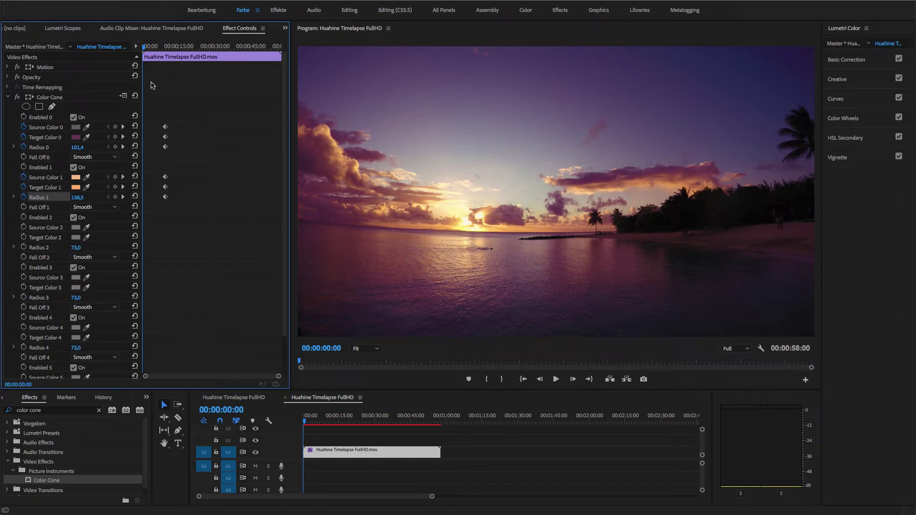
click(135, 97)
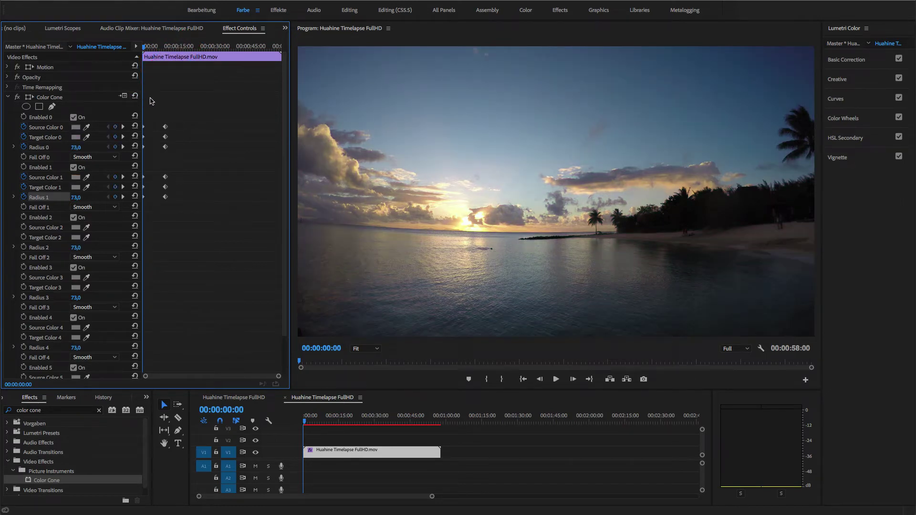
Step: Play the timelapse to 00:00:18:02 and resample the orange point's source in Color Cone from just above the tree line, comparing before and after
key(space)
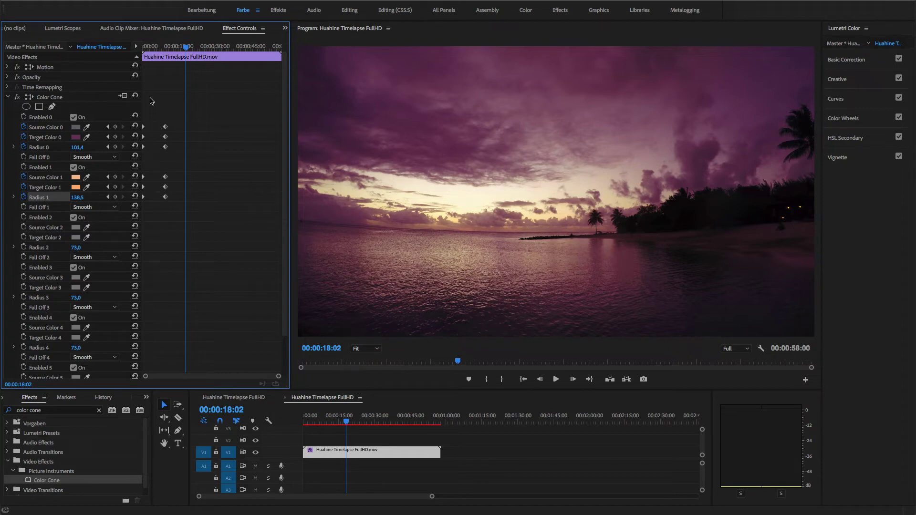
click(125, 97)
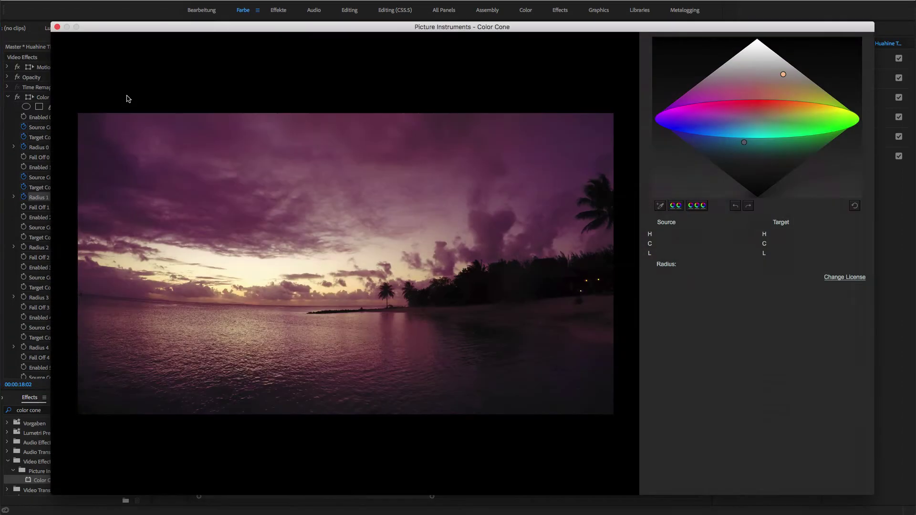
click(784, 74)
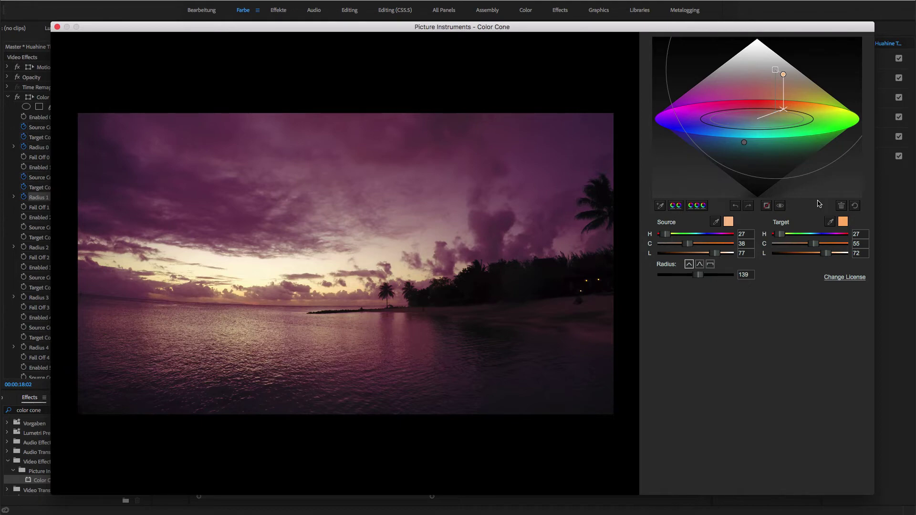
click(716, 222)
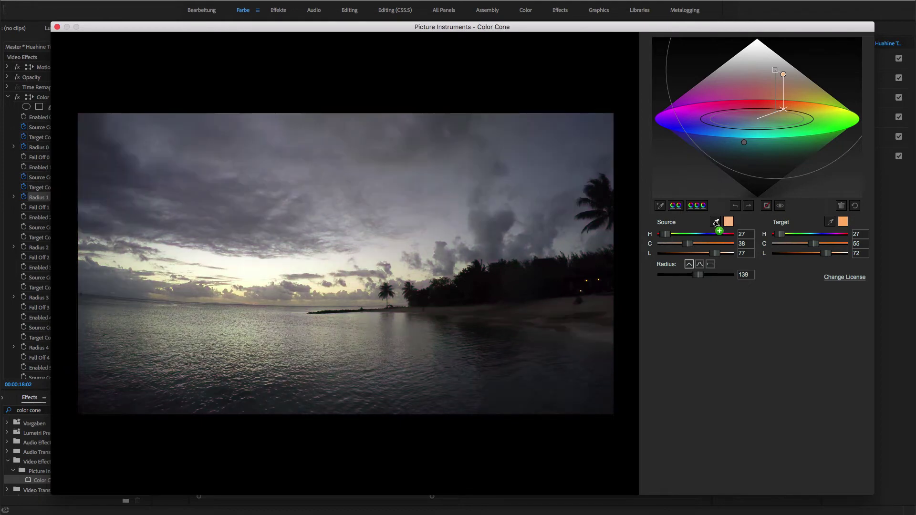
click(418, 280)
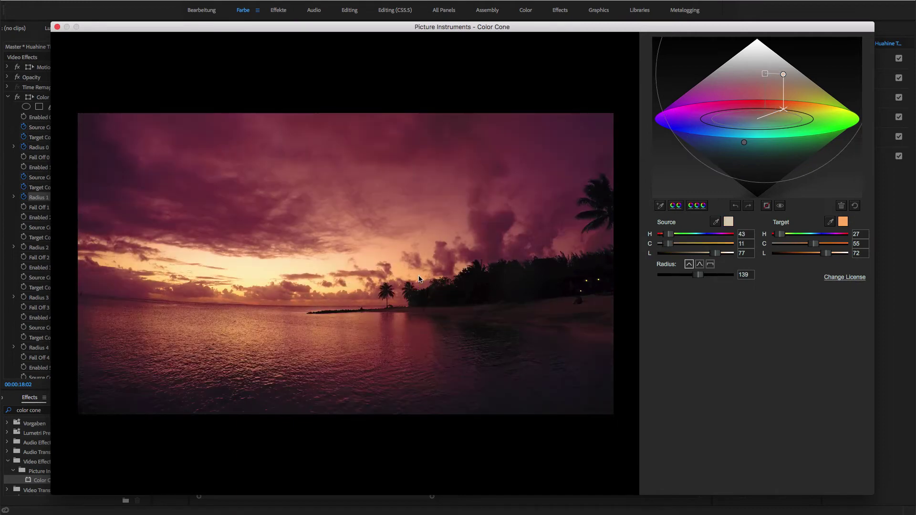
click(736, 206)
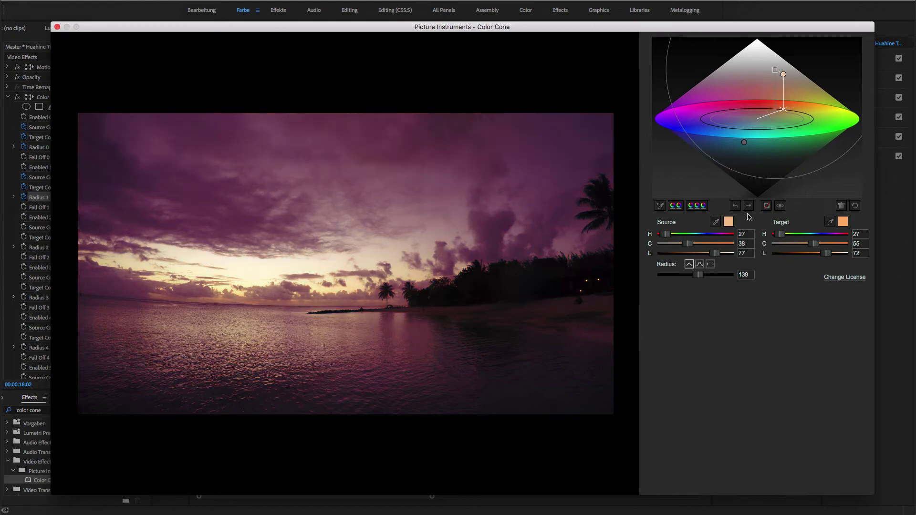
click(749, 207)
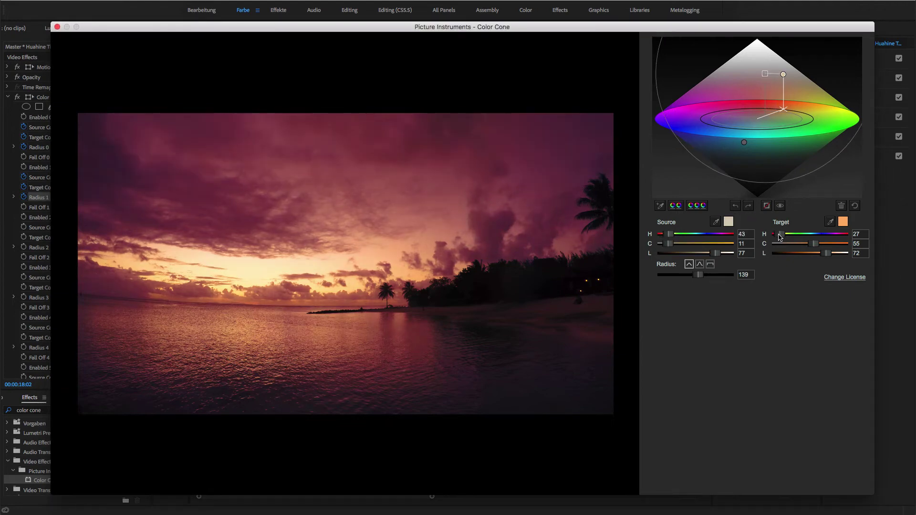
Step: Set the orange point's target to H 31, C 48, L 56 with radius about 145 and close the Color Cone window
drag(781, 238, 782, 237)
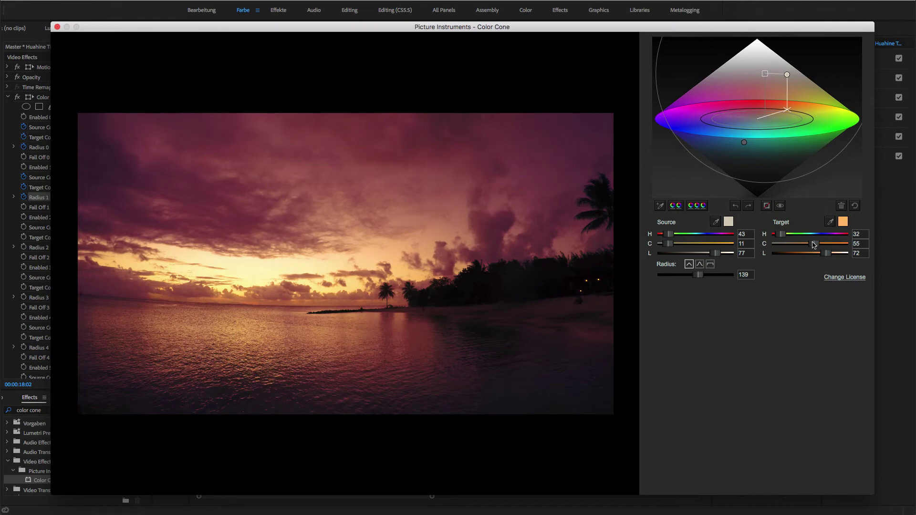
drag(827, 255, 815, 256)
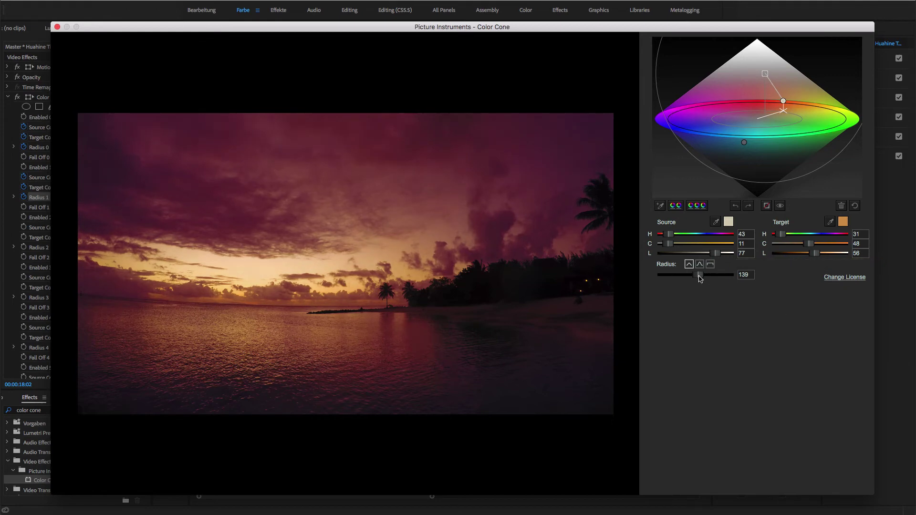
drag(700, 279, 701, 280)
click(57, 27)
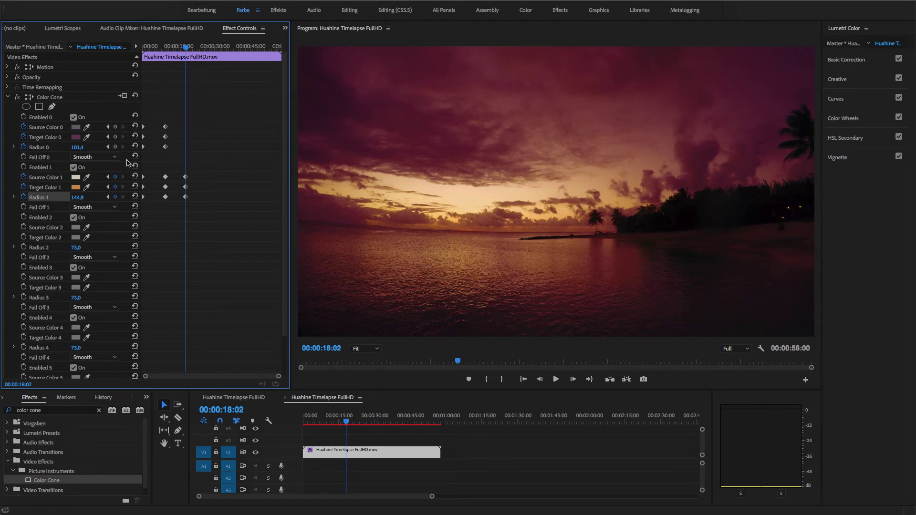
Step: Preview the animated grade by playing the timelapse from the 00:00:09:21 keyframe
click(109, 180)
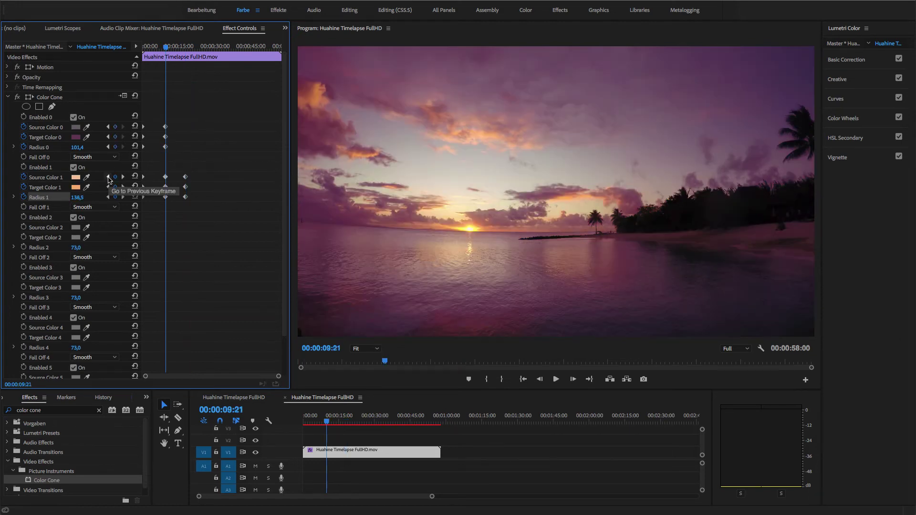
key(space)
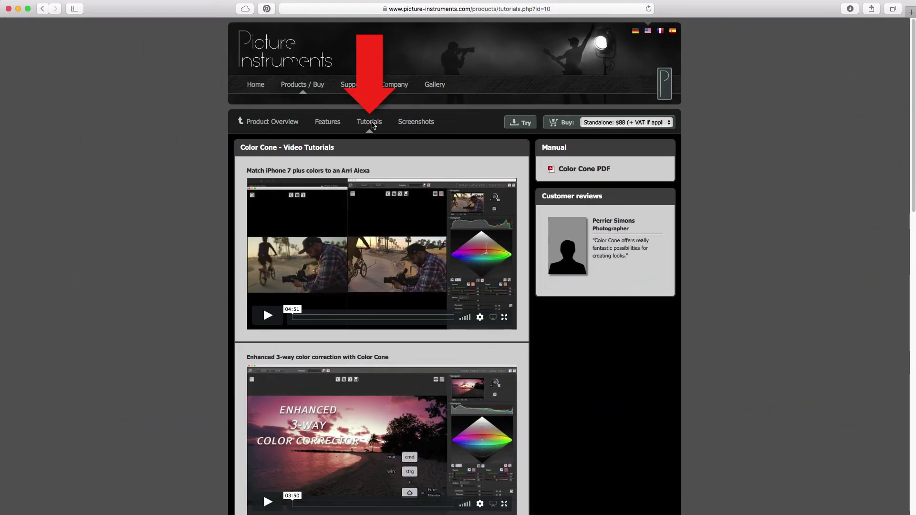
Step: Look through the Color Cone video tutorials on the Picture Instruments website
scroll(372, 126, down, 6)
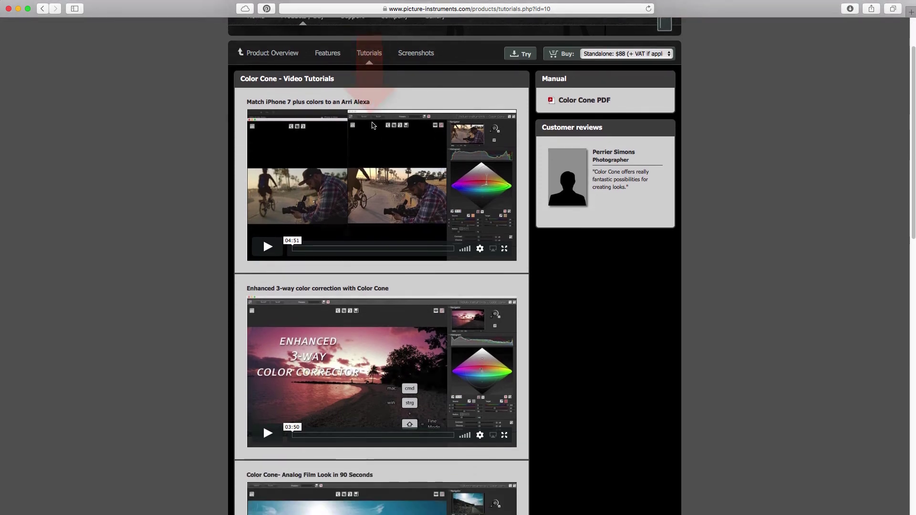
scroll(372, 125, down, 8)
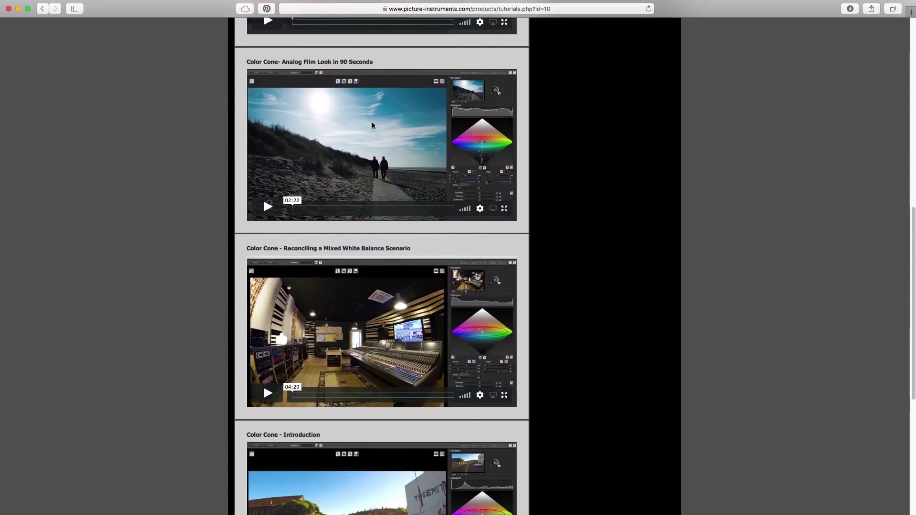